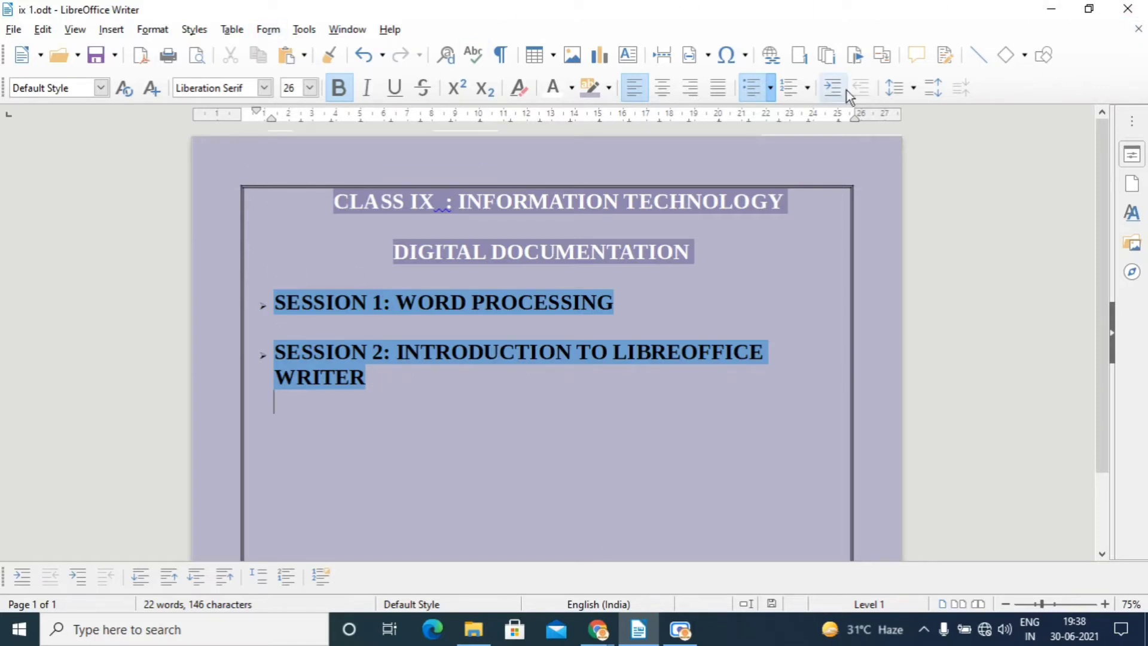
Close the ix 1 document and create a new blank Writer document
{"action": "left_click", "coordinate": [1136, 30]}
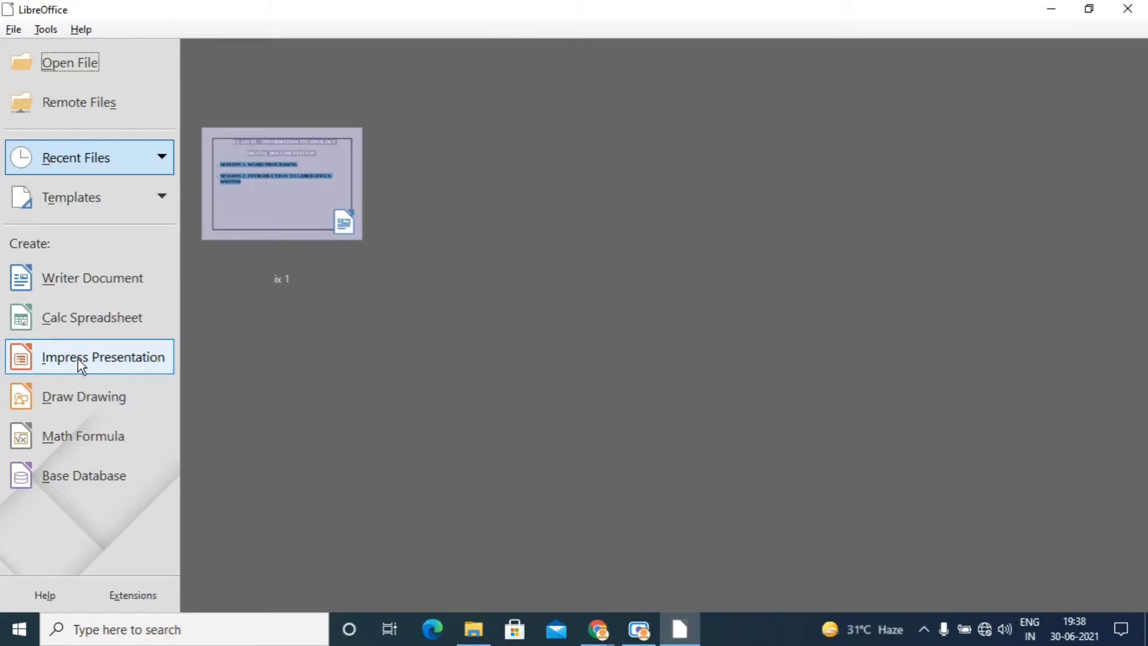
{"action": "left_click", "coordinate": [102, 279]}
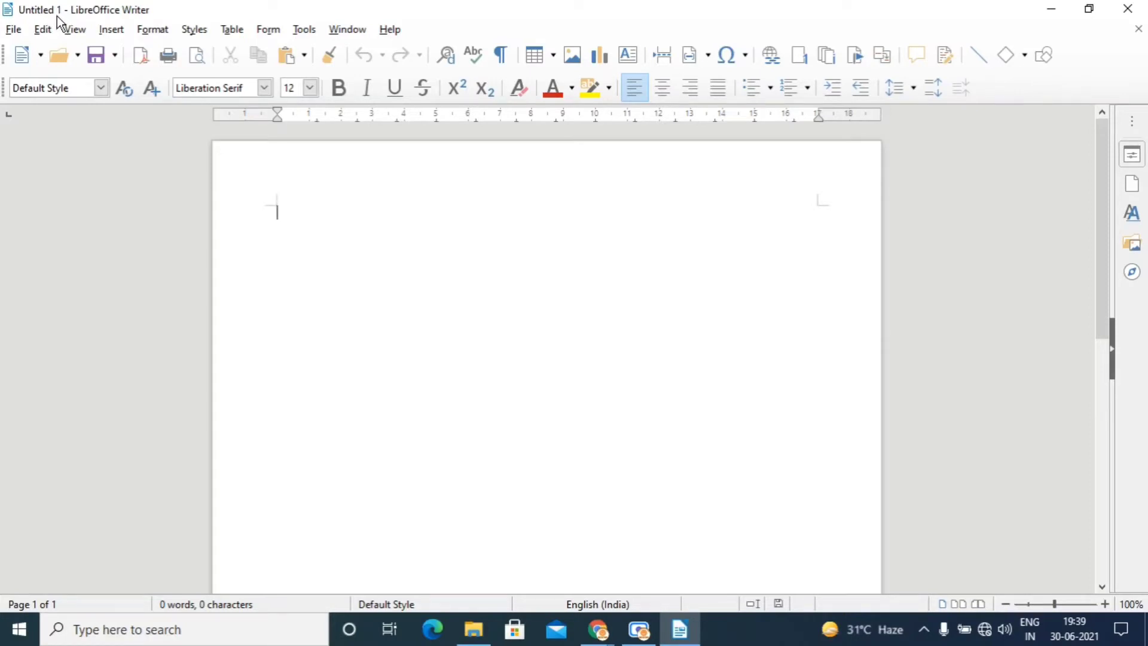
Enter "1) Title Bar" as the first line of the blank document
{"action": "type", "text": "1)"}
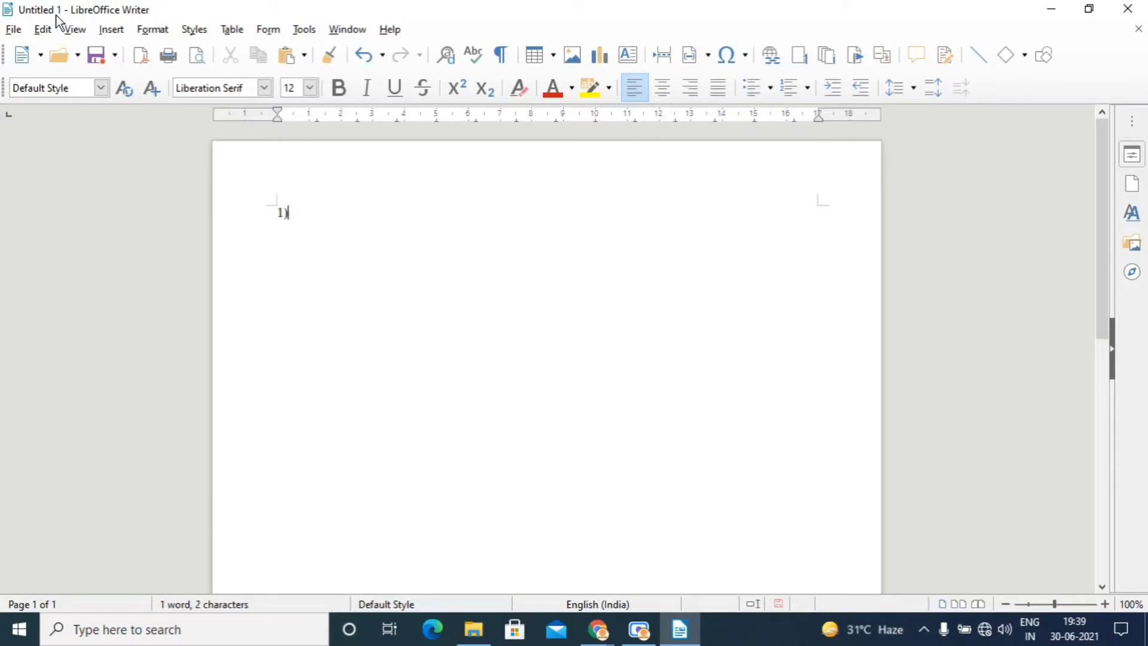
{"action": "type", "text": " t"}
{"action": "key", "text": "BackSpace"}
{"action": "type", "text": "Title"}
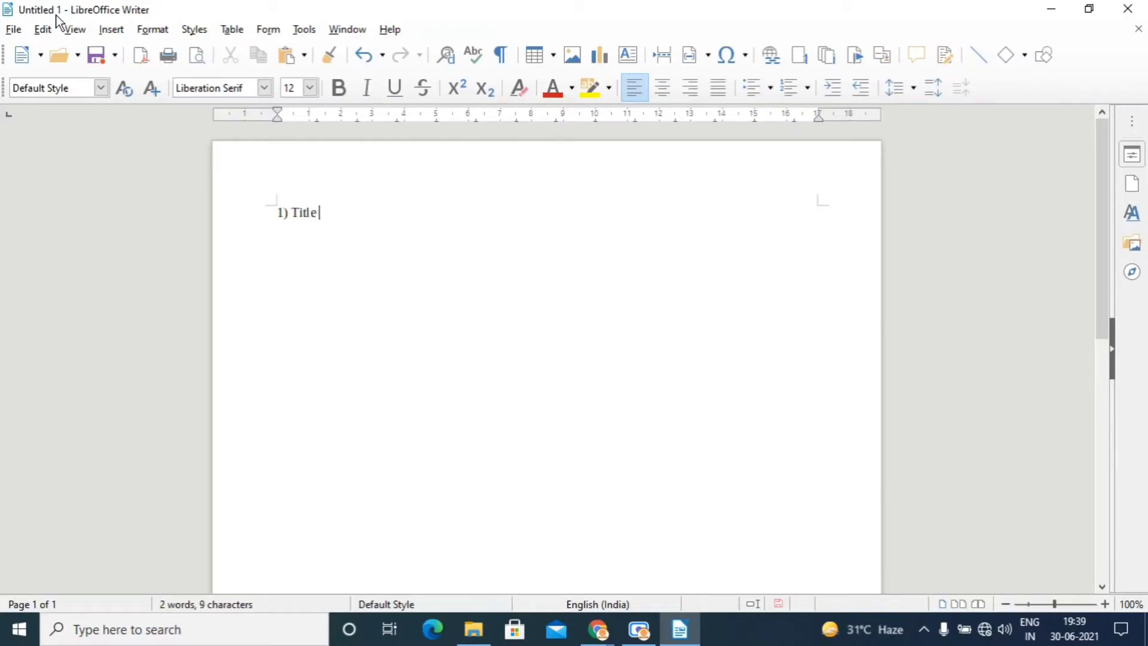
{"action": "type", "text": " Bar"}
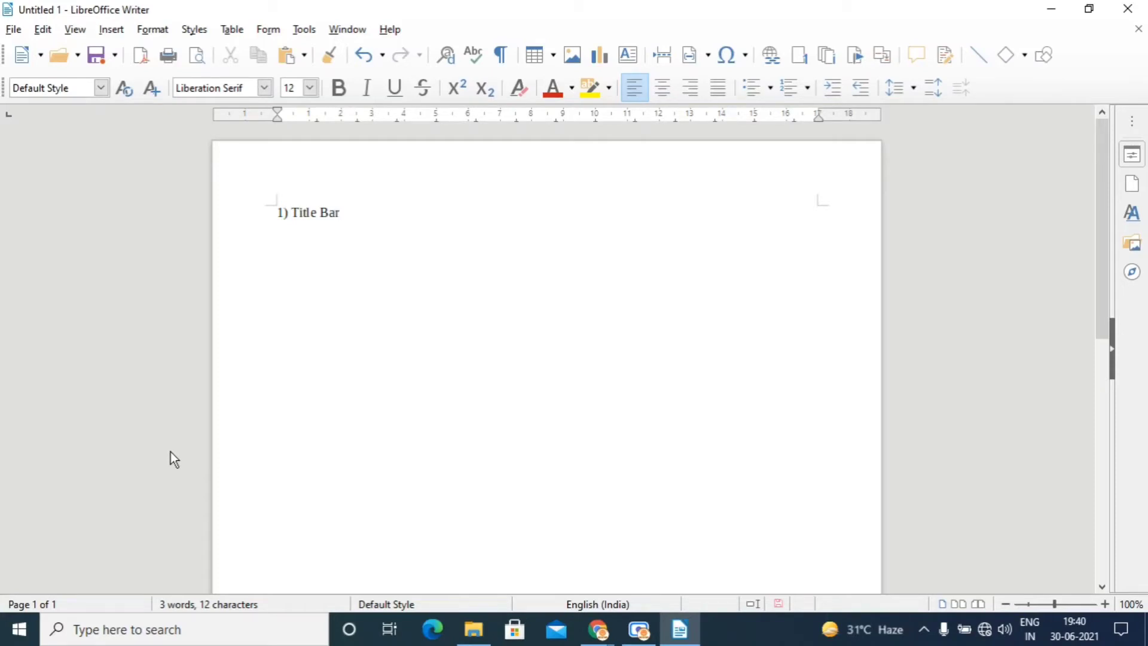
Save the document in the Documents folder as an ODF Text Document named doc
{"action": "key", "text": "ctrl+s"}
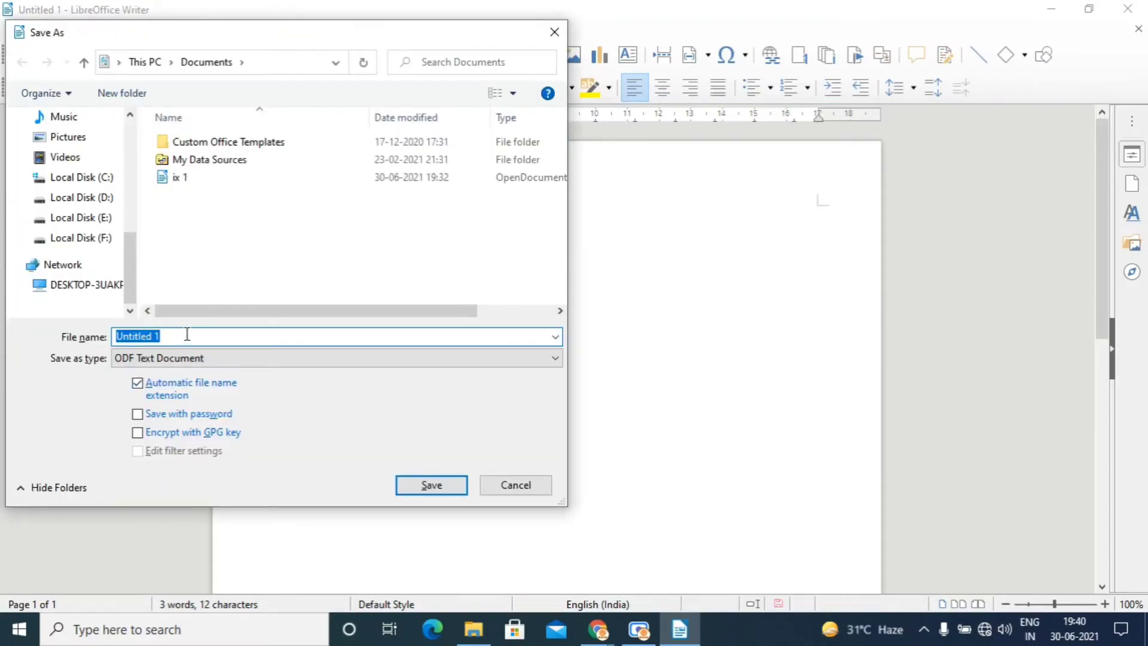
{"action": "type", "text": "doc"}
{"action": "left_click", "coordinate": [424, 489]}
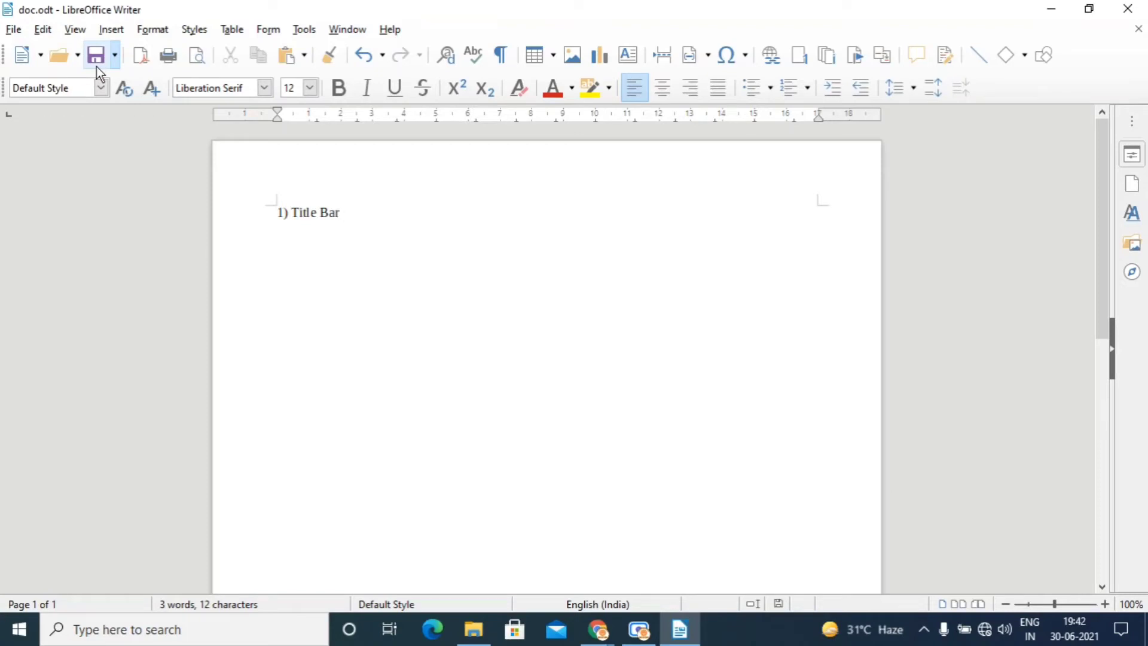
Add the lines "2) Menu Bar" and "3) Formatting Toolbar" below the Title Bar line
{"action": "key", "text": "Return"}
{"action": "type", "text": "2) Menu Bar"}
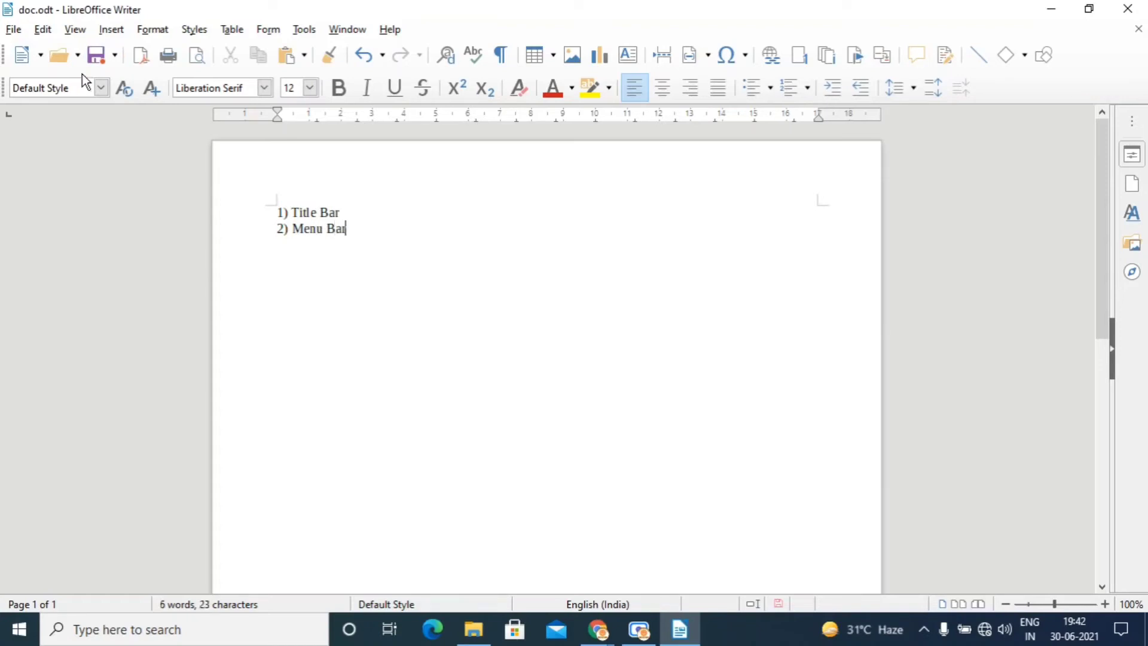
{"action": "key", "text": "Return"}
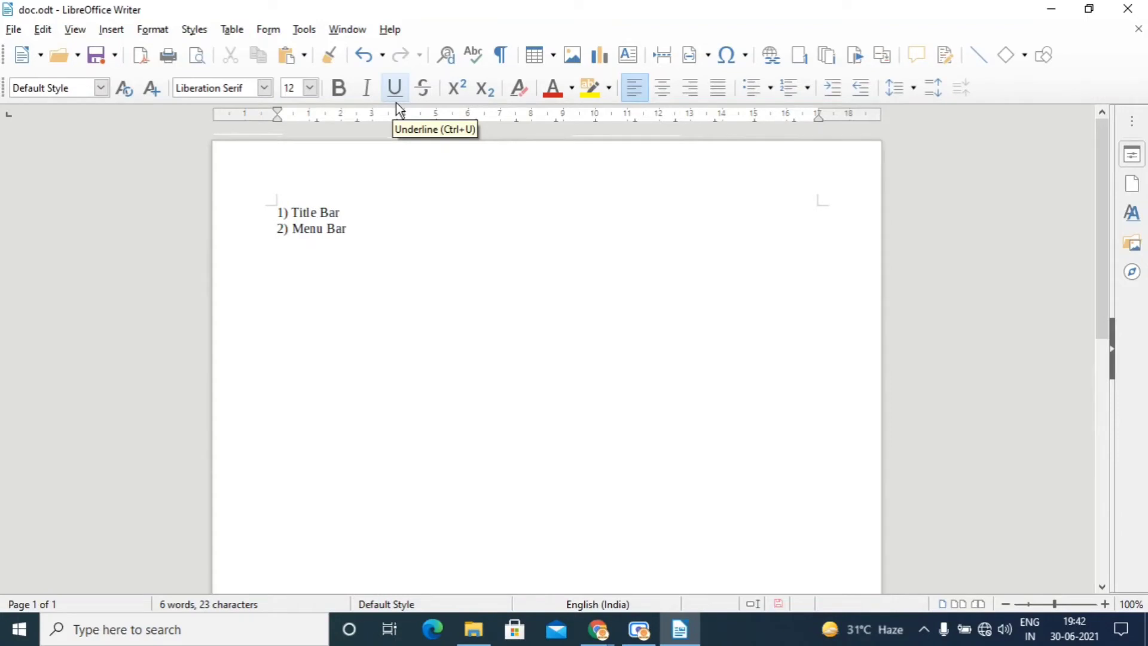
{"action": "type", "text": "3"}
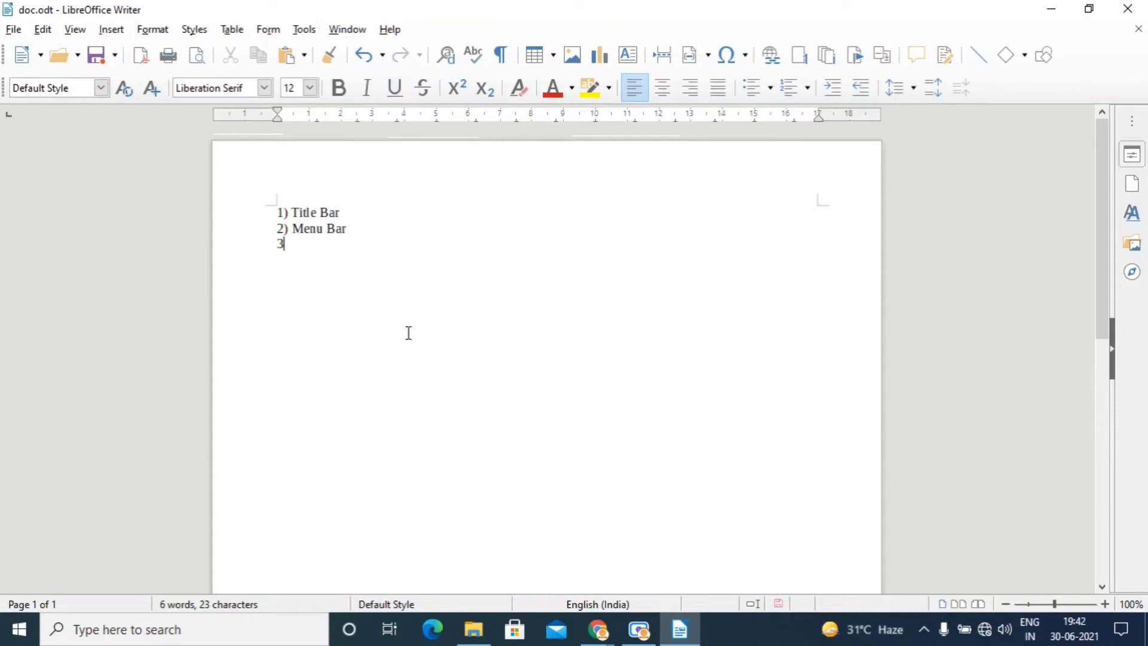
{"action": "type", "text": ") Formatting Tool"}
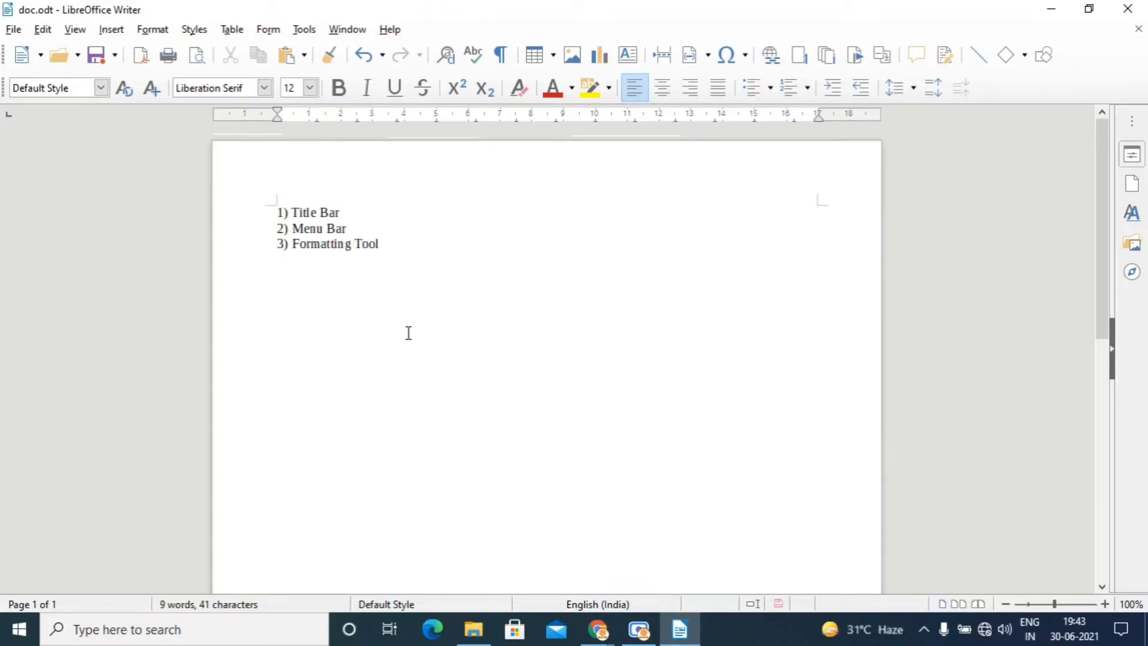
{"action": "type", "text": "bar"}
{"action": "key", "text": "Return"}
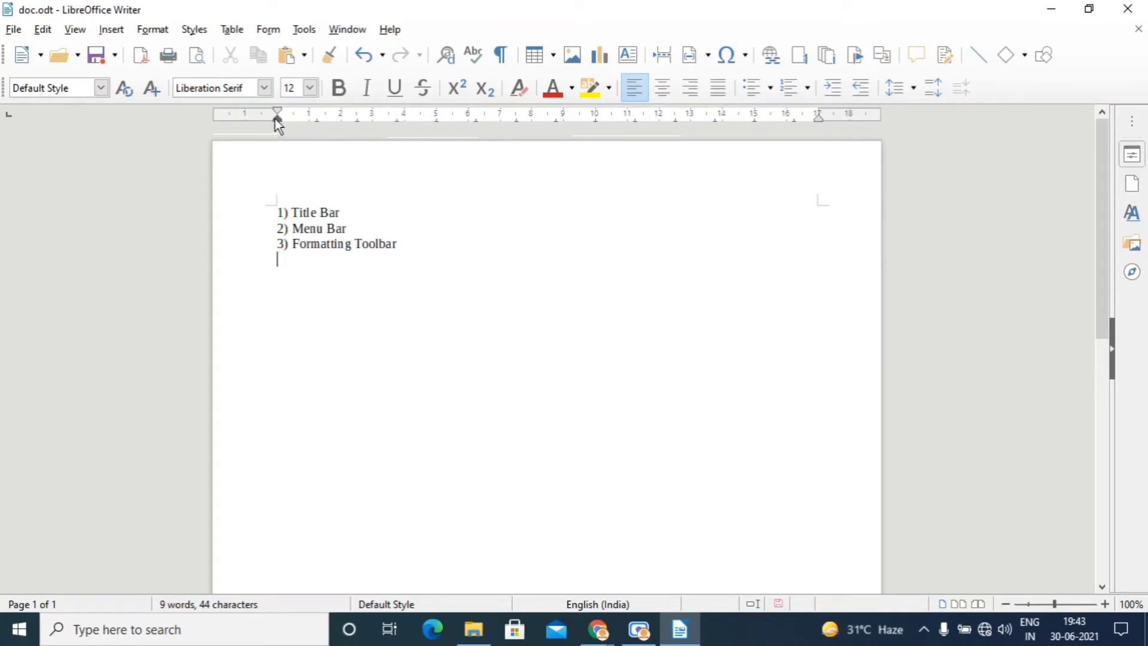
Add "4) Ruler" on the line below "3) Formatting Toolbar"
{"action": "mouse_move", "coordinate": [277, 118]}
{"action": "left_mouse_down"}
{"action": "mouse_move", "coordinate": [303, 117]}
{"action": "mouse_move", "coordinate": [271, 121]}
{"action": "left_mouse_up"}
{"action": "left_click", "coordinate": [408, 247]}
{"action": "key", "text": "Down"}
{"action": "type", "text": "4)"}
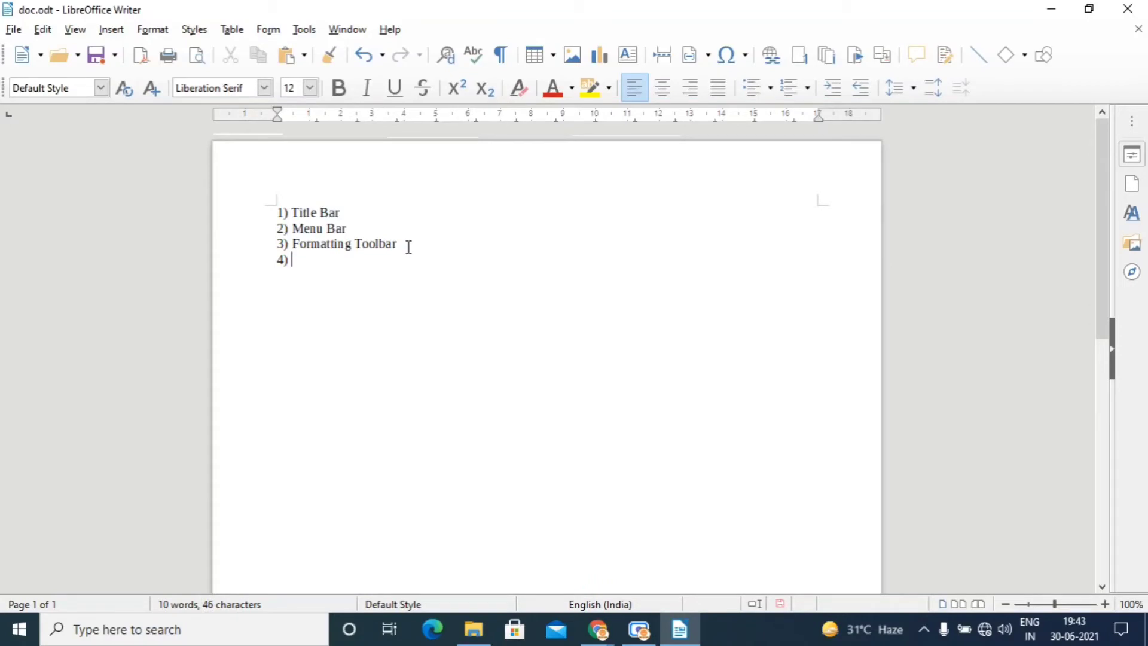
{"action": "type", "text": " Ruler"}
Add "5) Window control button" as a new line below the Ruler entry
{"action": "key", "text": "Return"}
{"action": "type", "text": "5)"}
{"action": "type", "text": "W"}
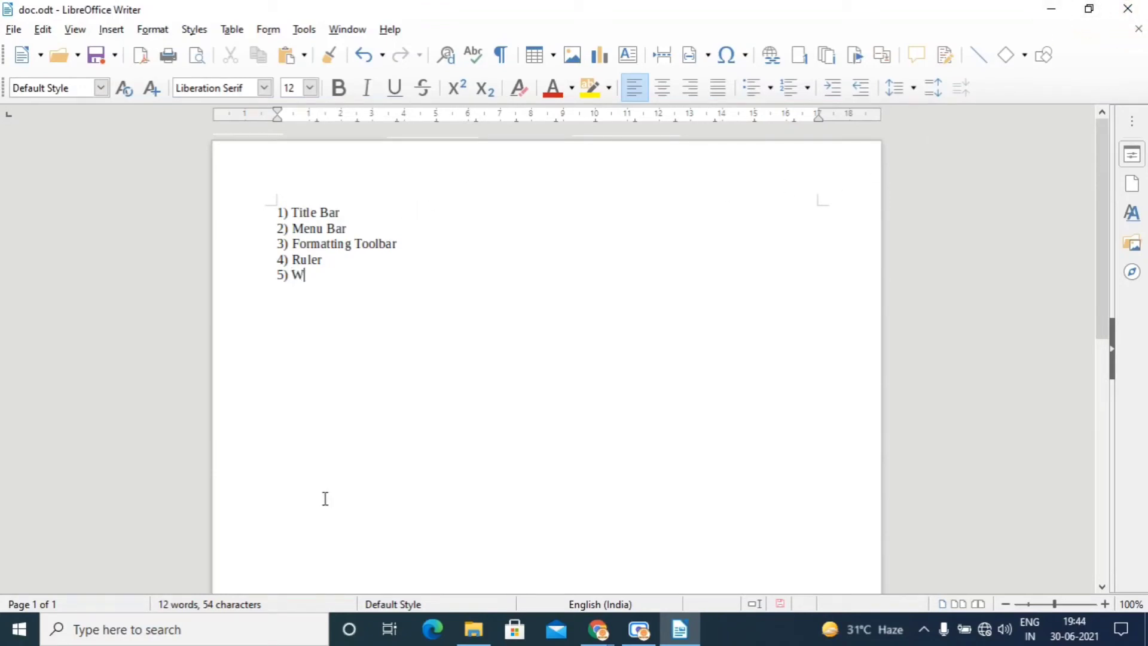
{"action": "type", "text": "indow cont"}
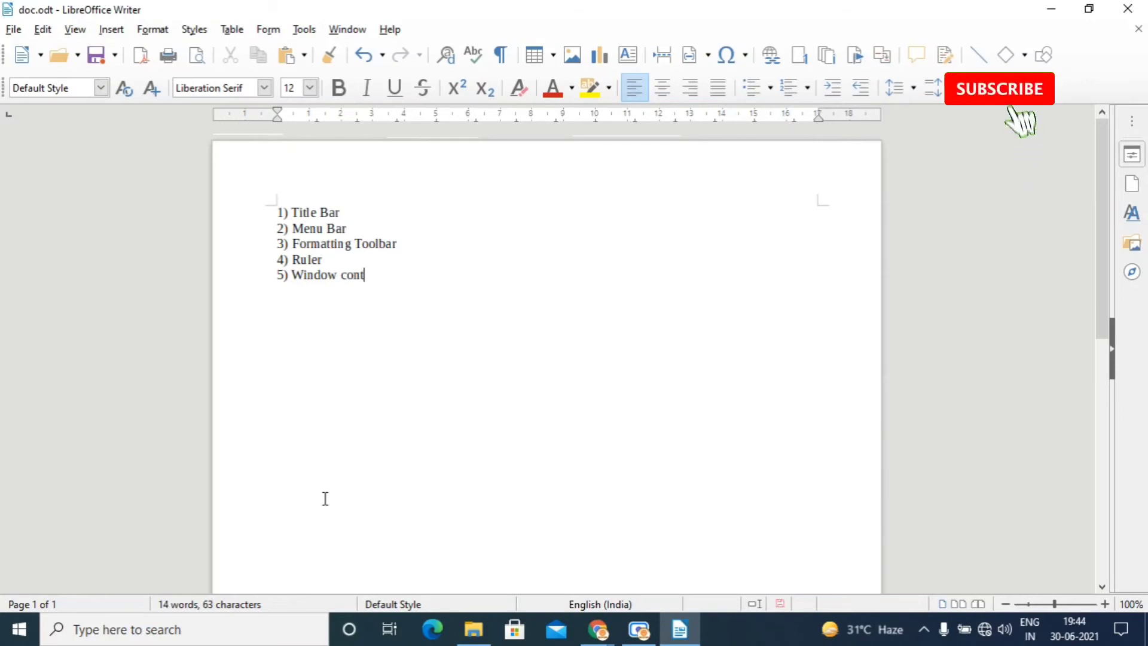
{"action": "type", "text": "rol button"}
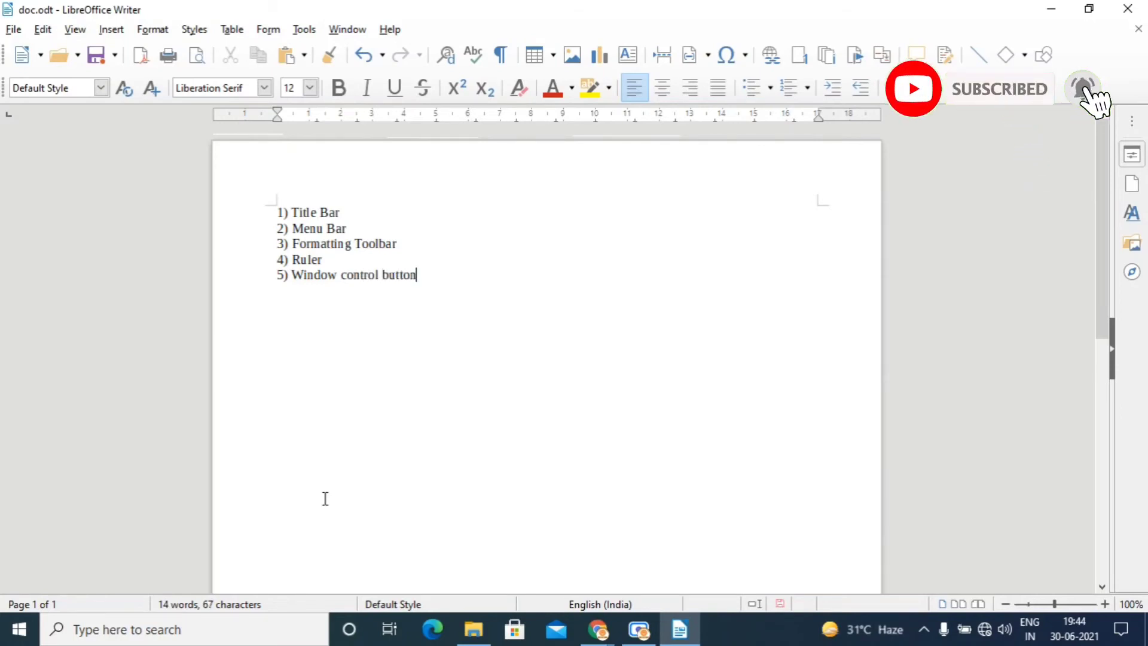
Add the lines "6) Standard toolbar" and "7) Scrollbar" to the end of the list
{"action": "key", "text": "Return"}
{"action": "type", "text": "6)"}
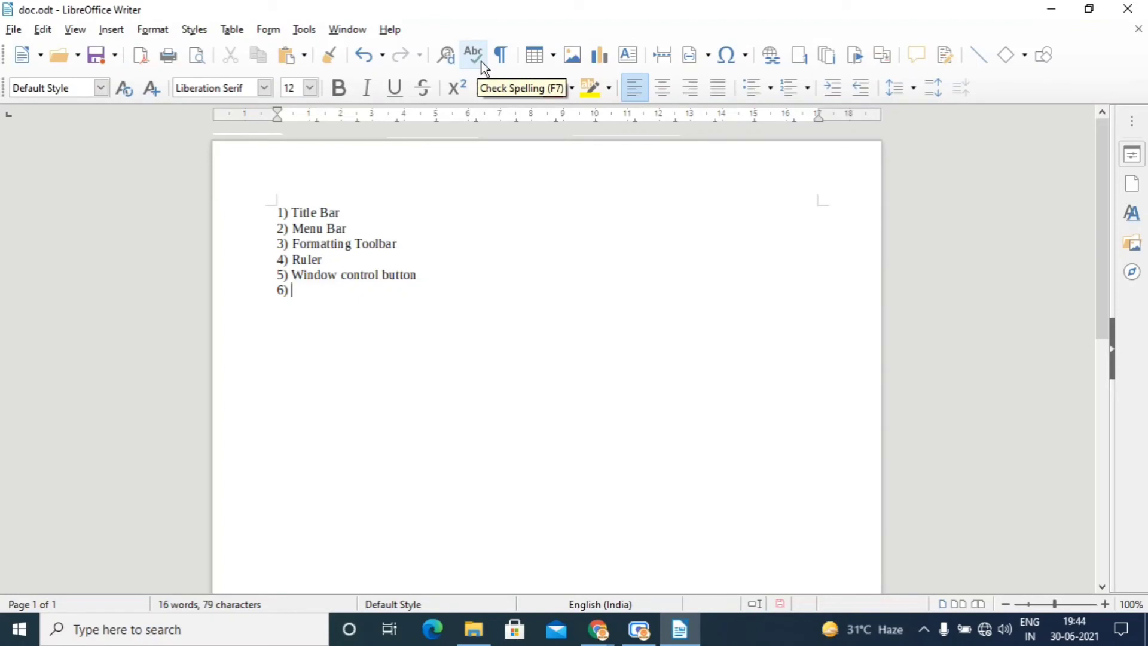
{"action": "type", "text": "Standard toolbar"}
{"action": "key", "text": "Return"}
{"action": "type", "text": "7) "}
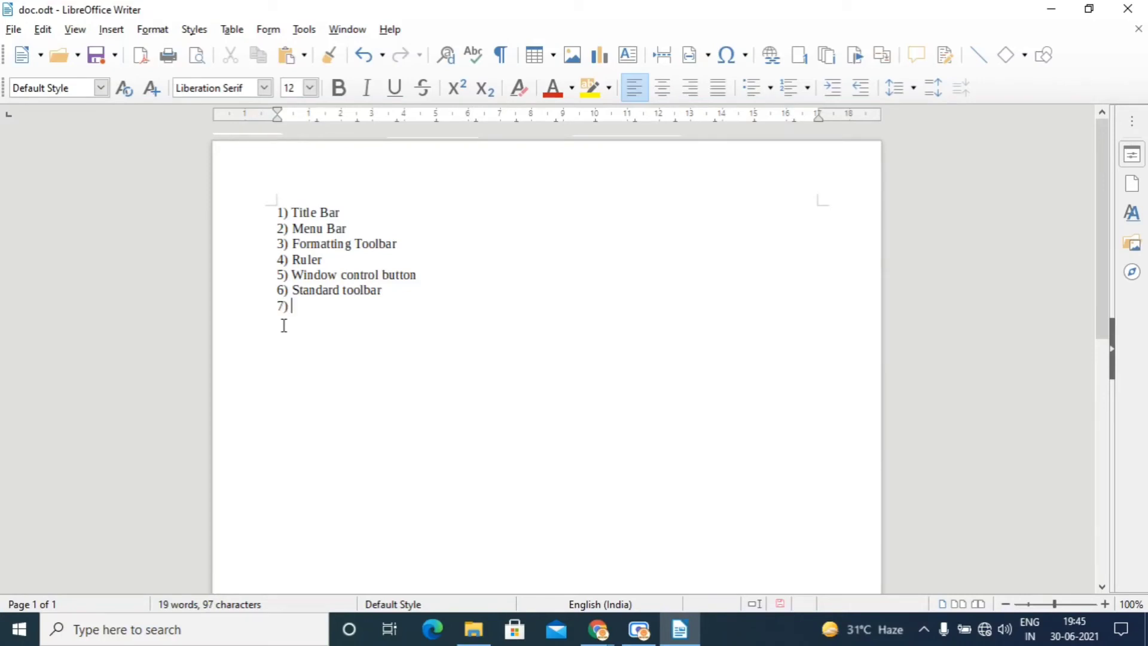
{"action": "type", "text": "Scrol"}
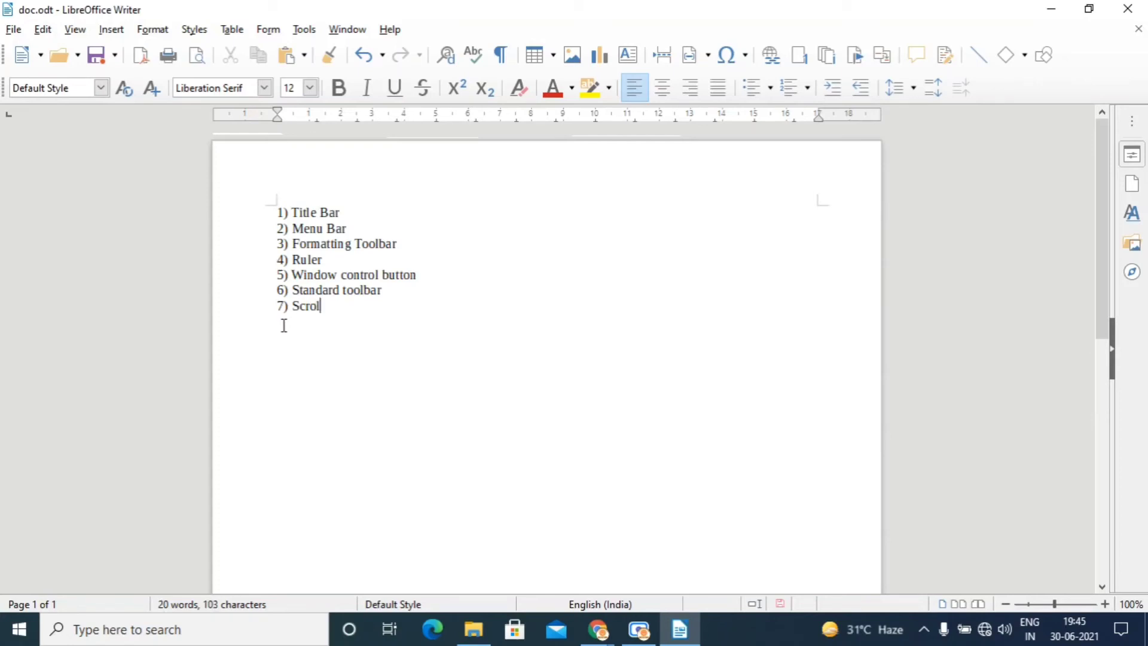
{"action": "type", "text": "lbar"}
Look over the page down to its lower edge and return to the list at its start
{"action": "scroll", "coordinate": [1093, 298], "scroll_direction": "down", "scroll_amount": 3}
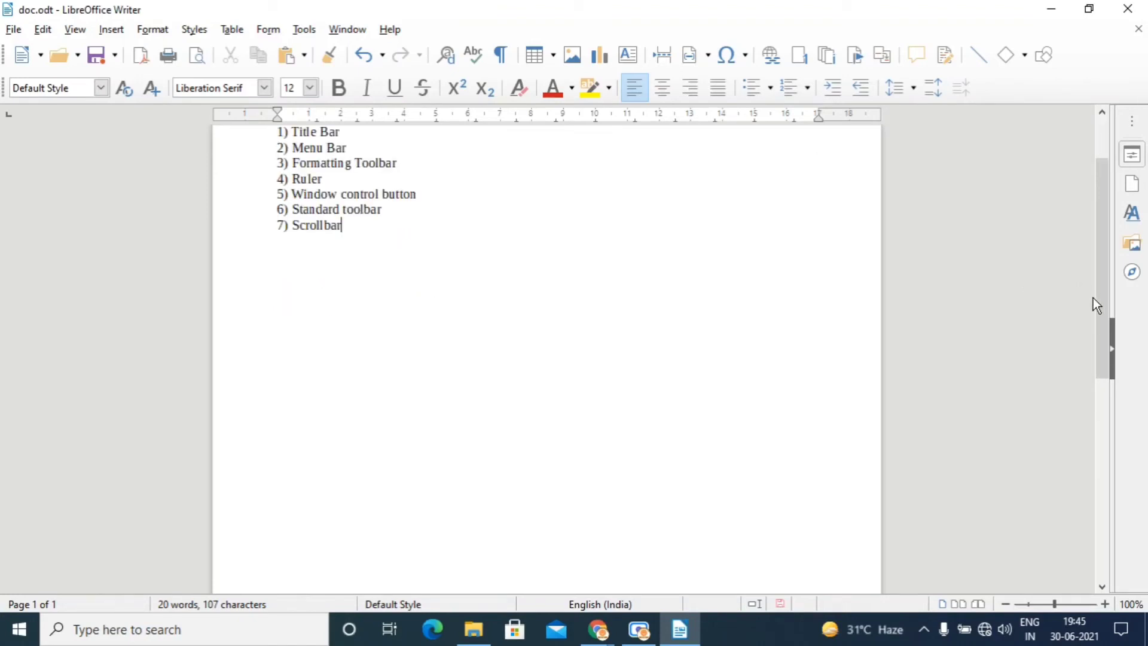
{"action": "scroll", "coordinate": [1093, 298], "scroll_direction": "down", "scroll_amount": 5}
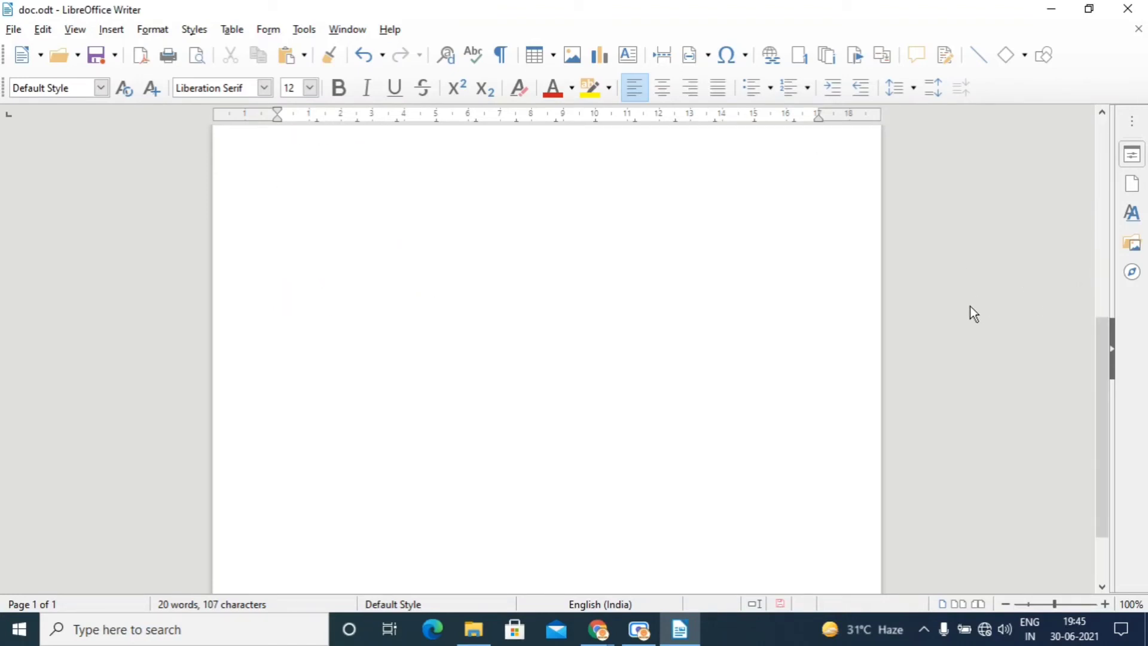
{"action": "scroll", "coordinate": [970, 306], "scroll_direction": "down", "scroll_amount": 2}
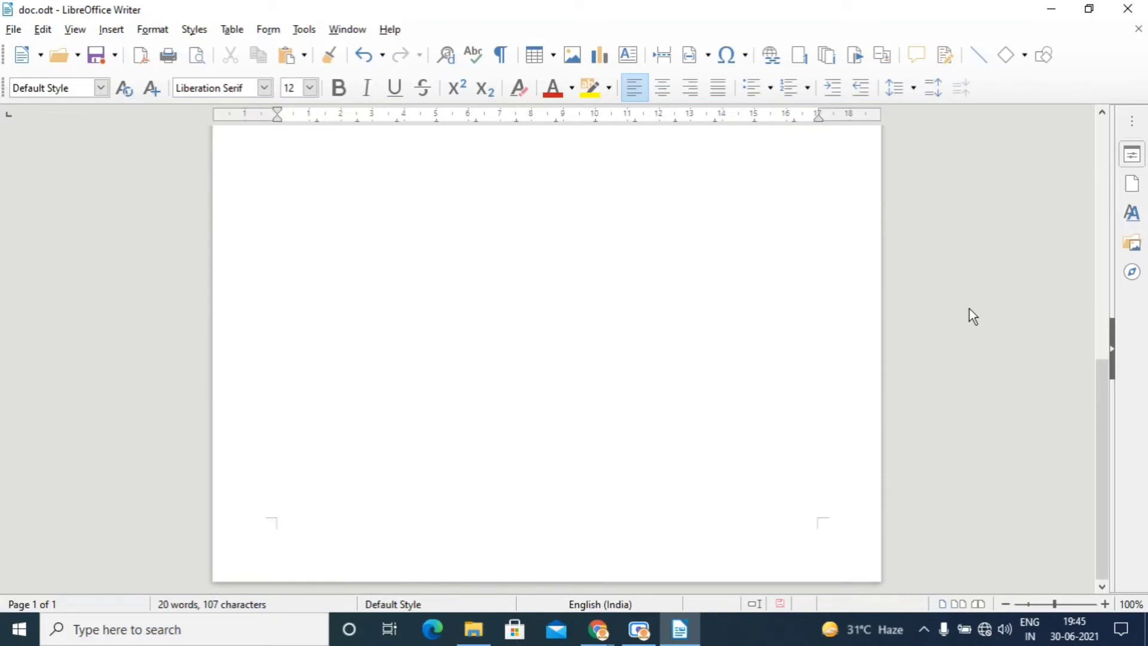
{"action": "scroll", "coordinate": [968, 309], "scroll_direction": "up", "scroll_amount": 10}
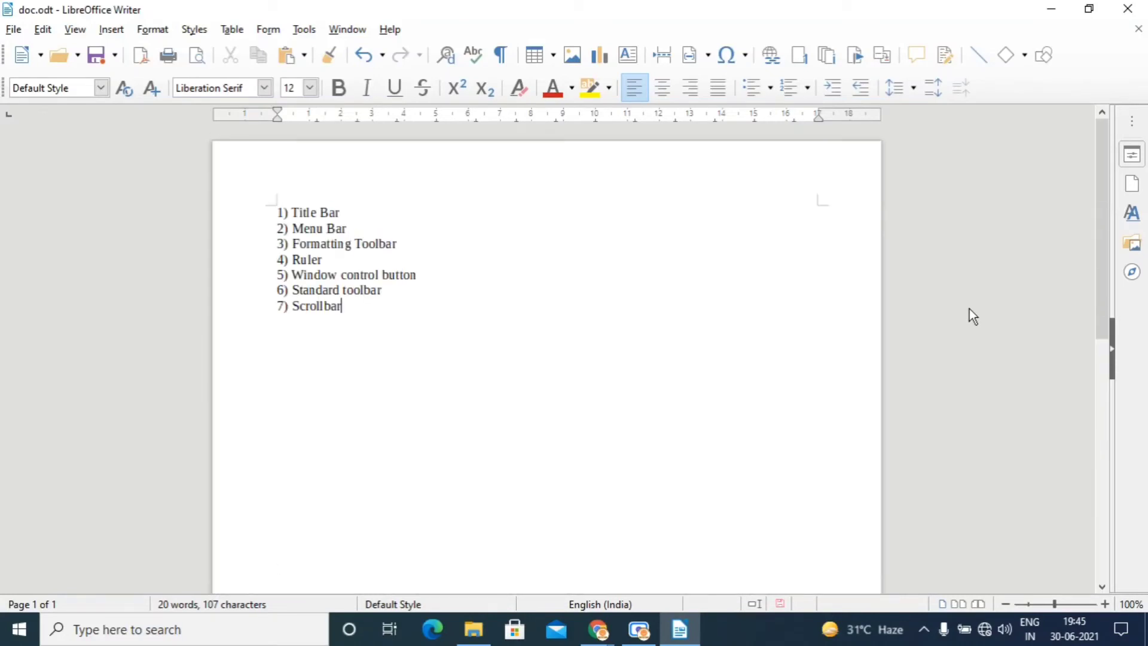
{"action": "scroll", "coordinate": [787, 303], "scroll_direction": "down", "scroll_amount": 8}
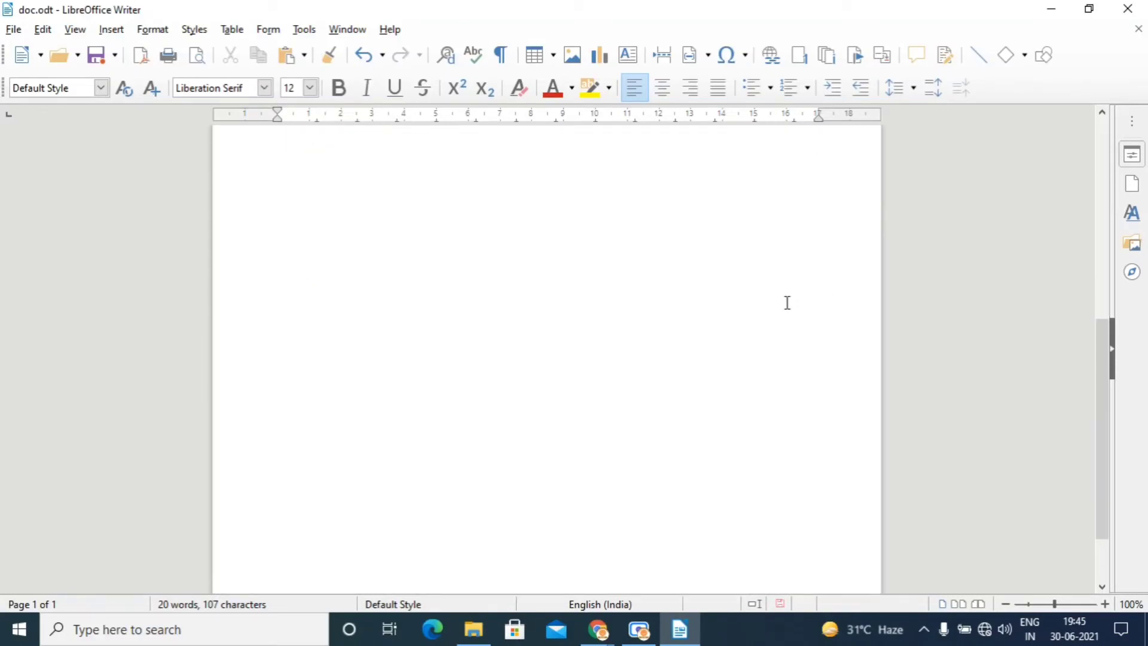
{"action": "scroll", "coordinate": [786, 302], "scroll_direction": "up", "scroll_amount": 8}
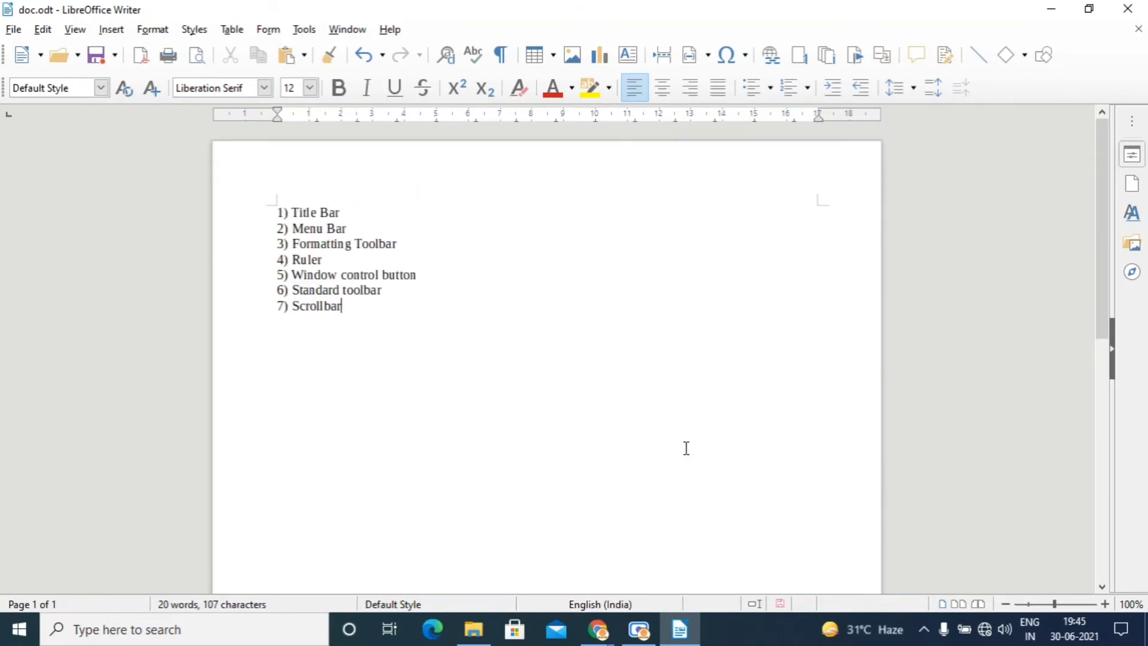
{"action": "left_click_drag", "start_coordinate": [1104, 284], "coordinate": [1112, 215]}
Add "8) Sidebar" as a new line, and briefly open the Gallery in the sidebar and close it again
{"action": "key", "text": "Return"}
{"action": "type", "text": "8) Sidebar"}
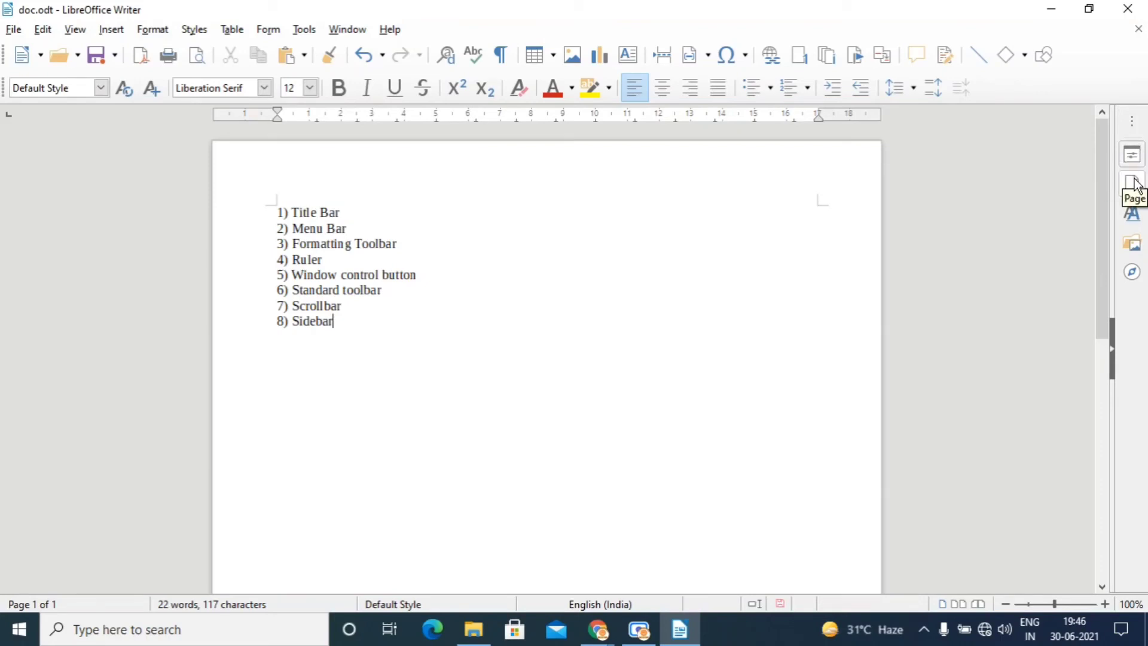
{"action": "left_click", "coordinate": [1135, 239]}
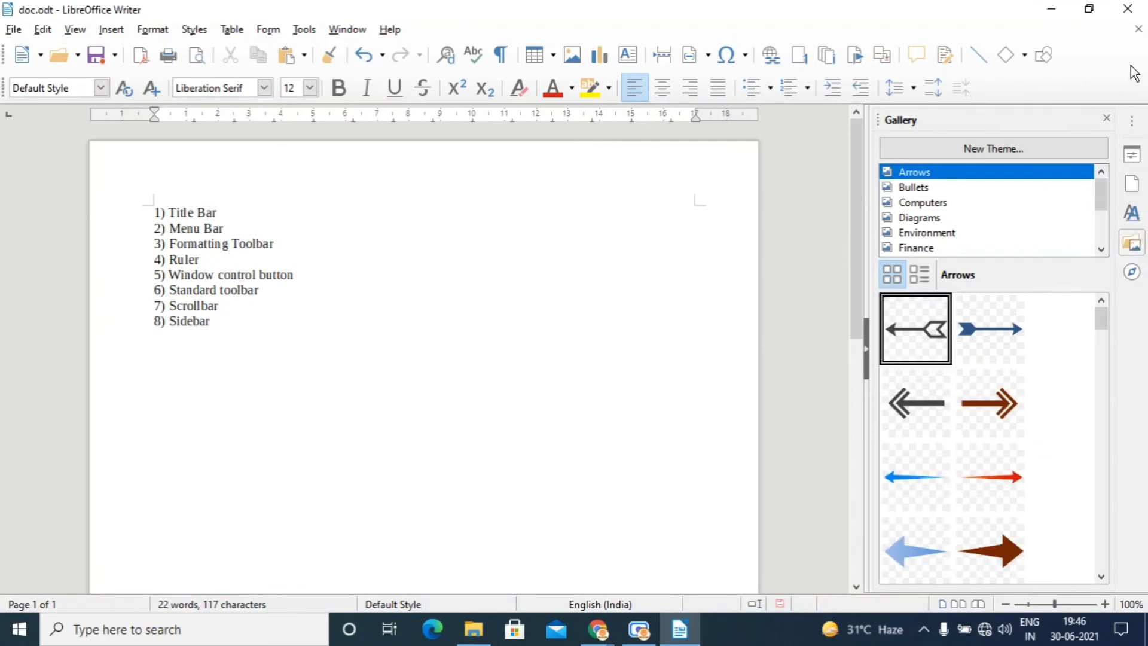
{"action": "left_click", "coordinate": [1107, 118]}
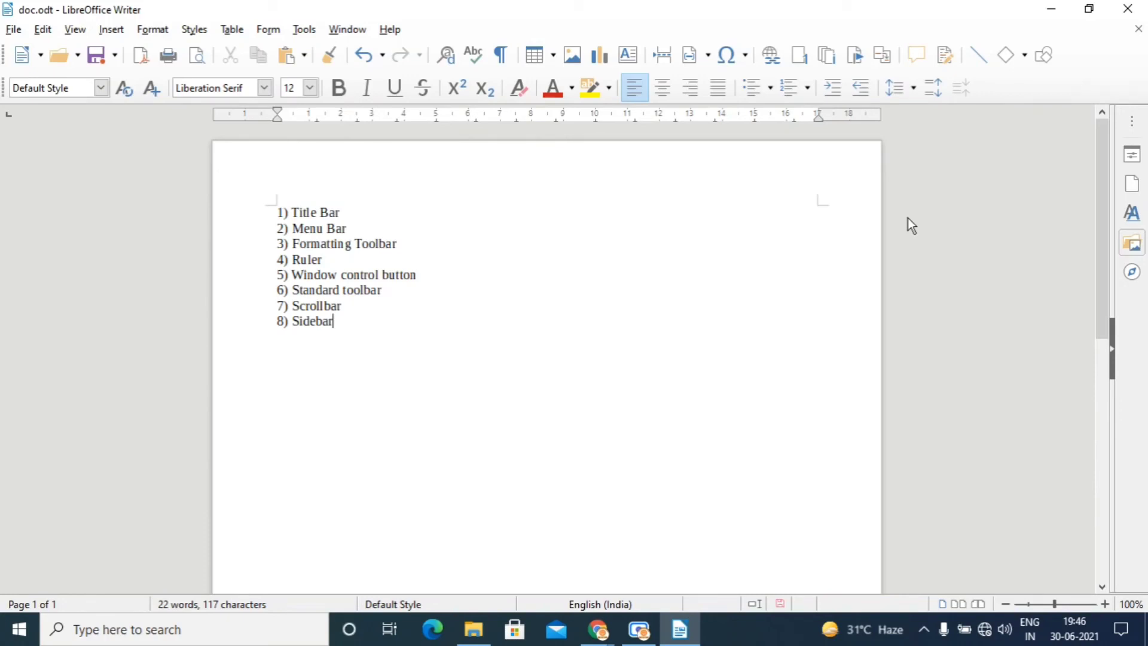
Add the lines "9) Document Area" and "10) Status bar" to the end of the list
{"action": "key", "text": "Return"}
{"action": "type", "text": "9) Document Area"}
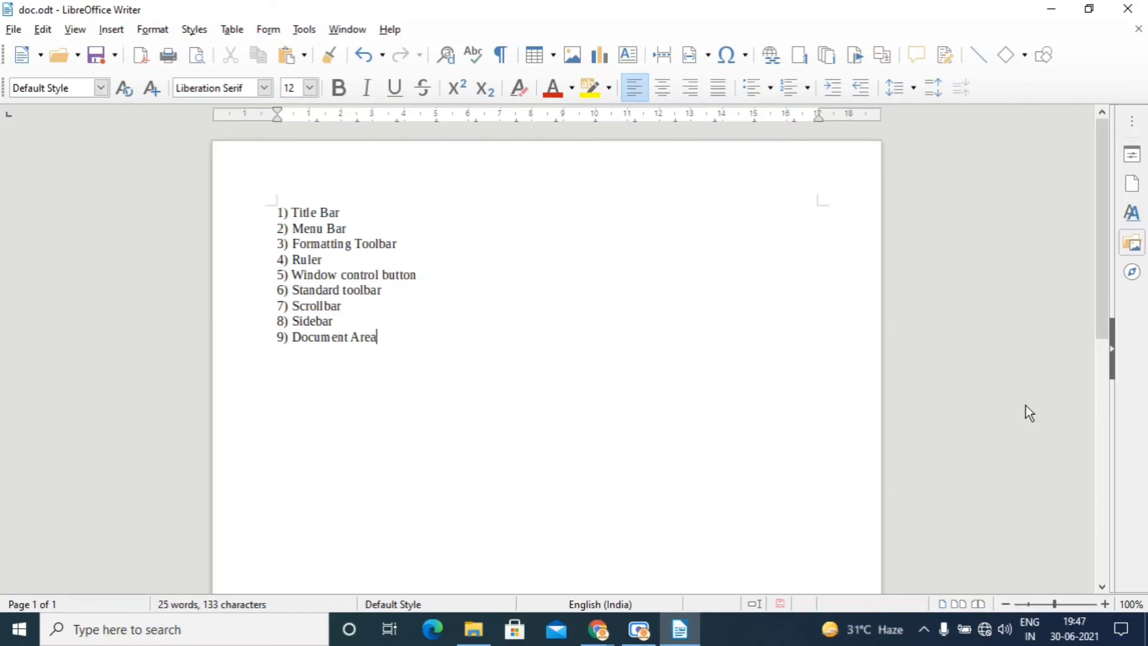
{"action": "key", "text": "Return"}
{"action": "type", "text": "10) Status bar"}
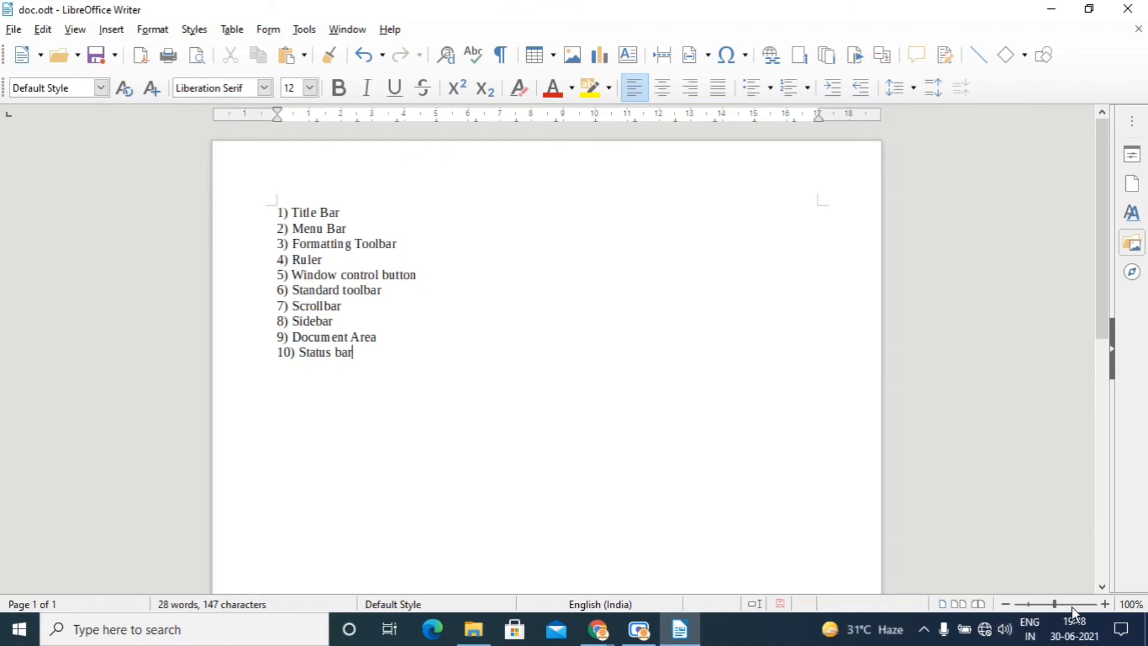
{"action": "mouse_move", "coordinate": [1056, 606]}
{"action": "left_mouse_down"}
{"action": "mouse_move", "coordinate": [1081, 605]}
{"action": "mouse_move", "coordinate": [1038, 607]}
{"action": "mouse_move", "coordinate": [1056, 610]}
{"action": "left_mouse_up"}
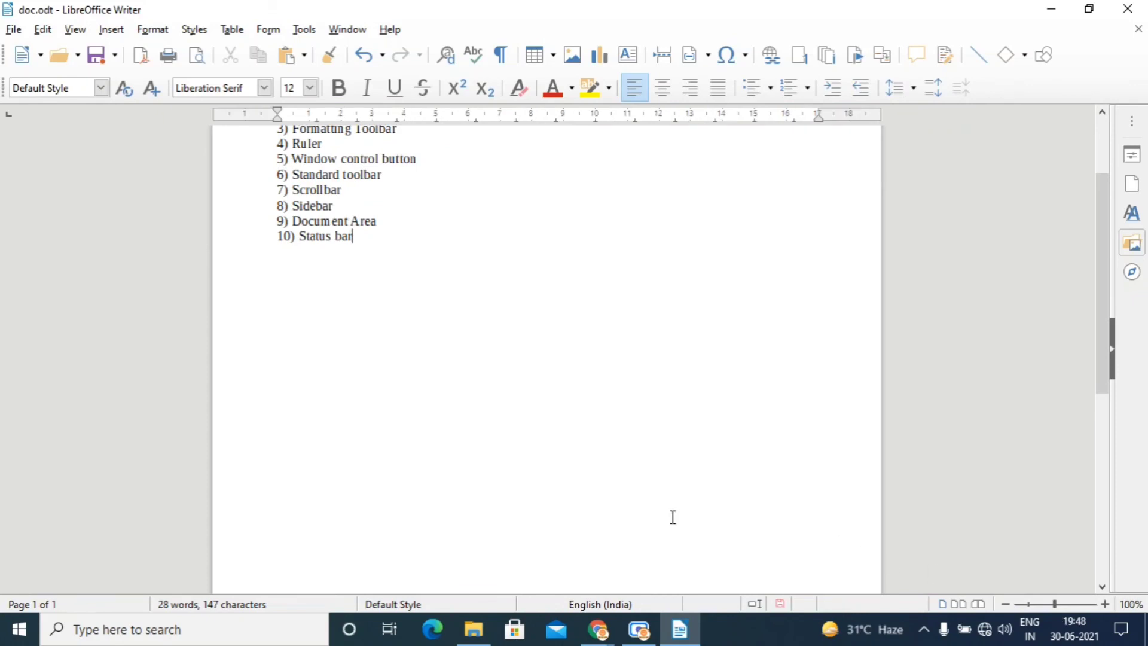
{"action": "scroll", "coordinate": [640, 497], "scroll_direction": "up", "scroll_amount": 3}
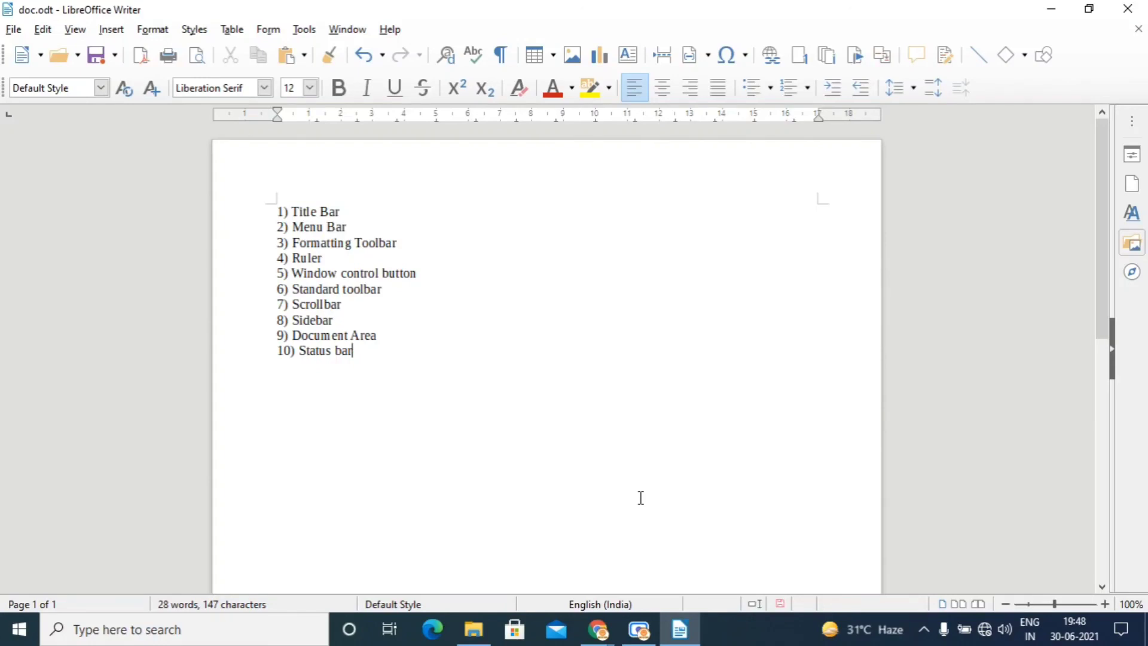
{"action": "mouse_move", "coordinate": [664, 637]}
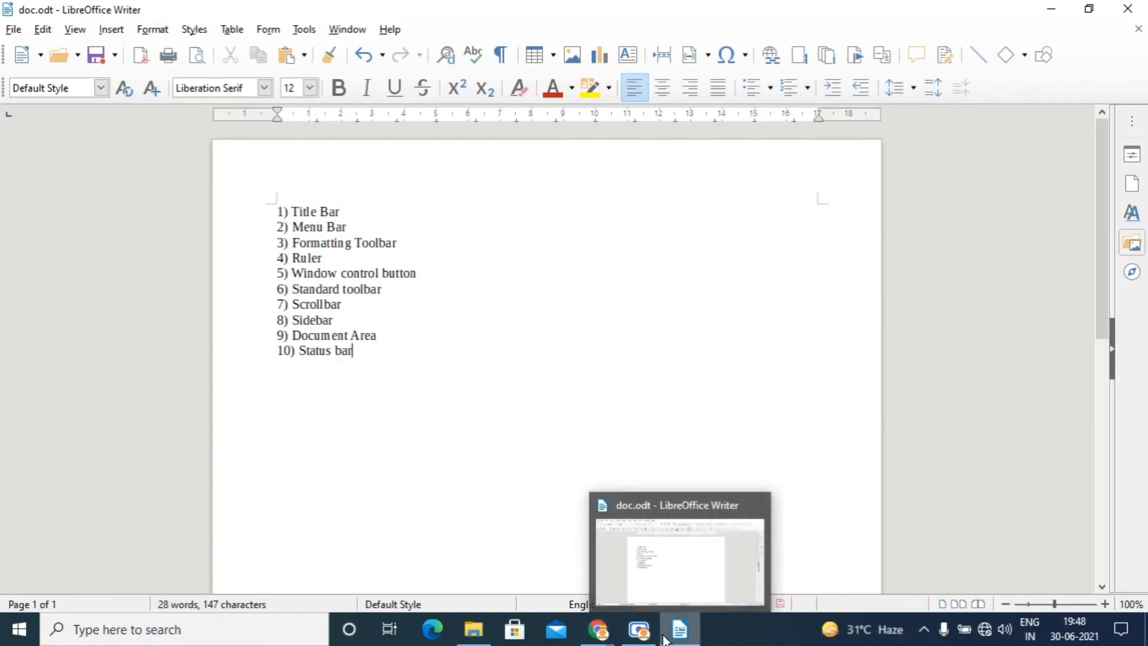